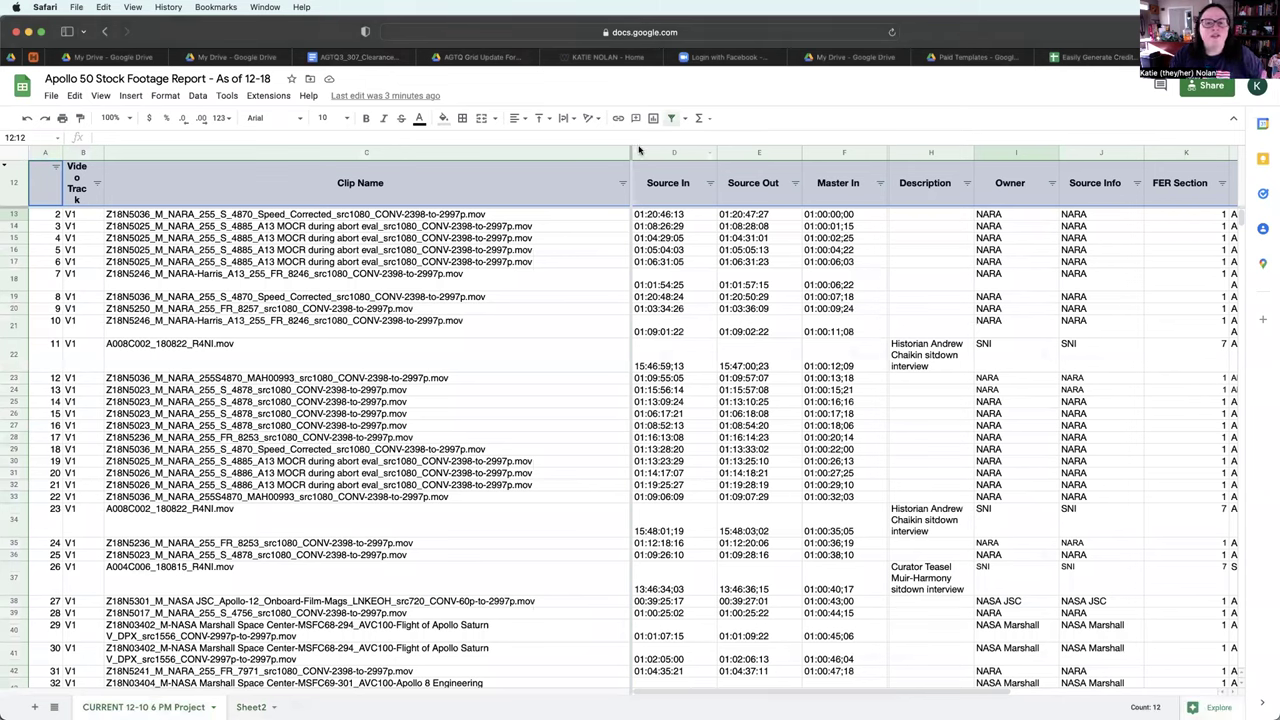
Step: Narrow the Clip Name column so Release # fits on screen, then scroll through the report
drag(630, 152, 547, 155)
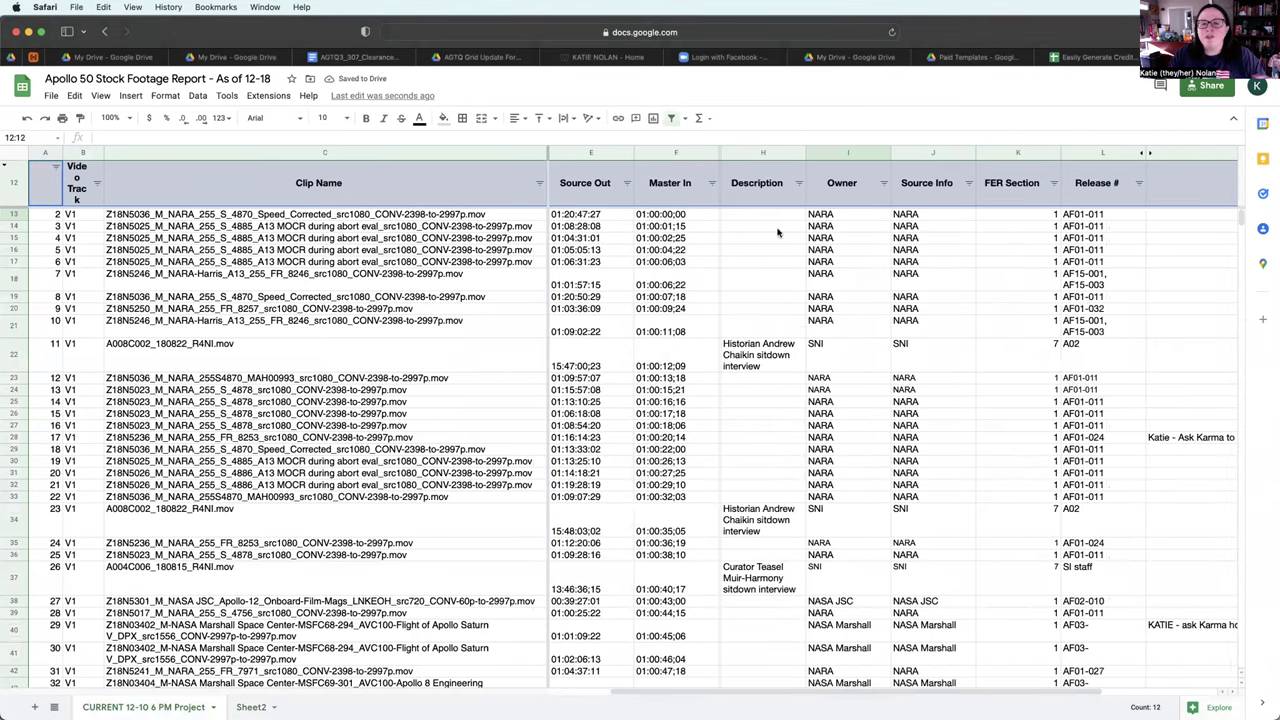
scroll(841, 398, down, 5)
scroll(841, 398, down, 5)
scroll(841, 398, down, 10)
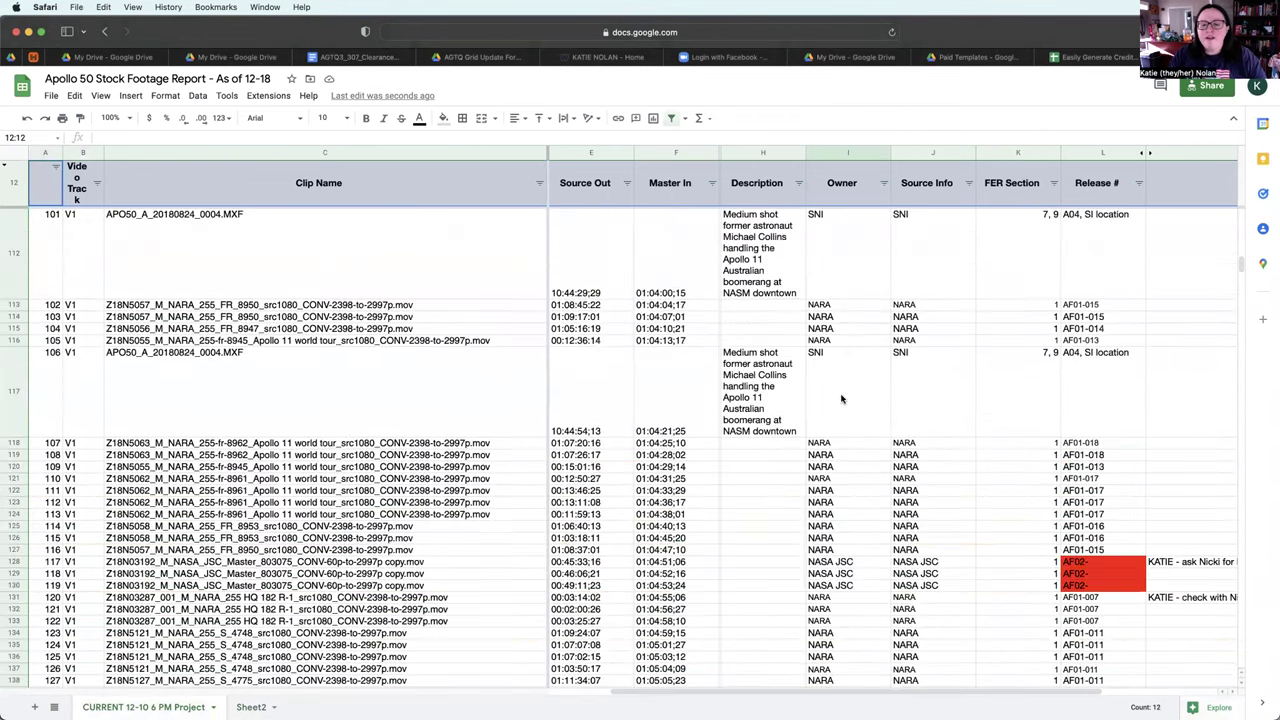
scroll(841, 398, down, 10)
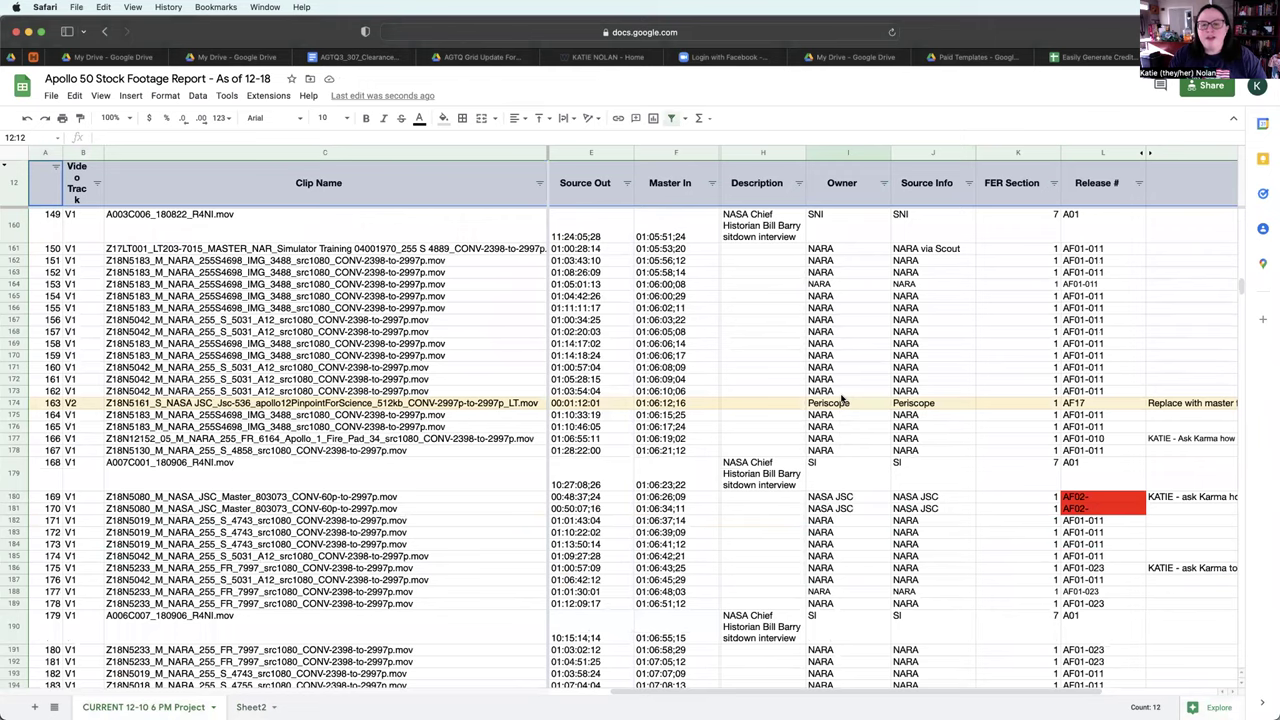
scroll(841, 398, up, 20)
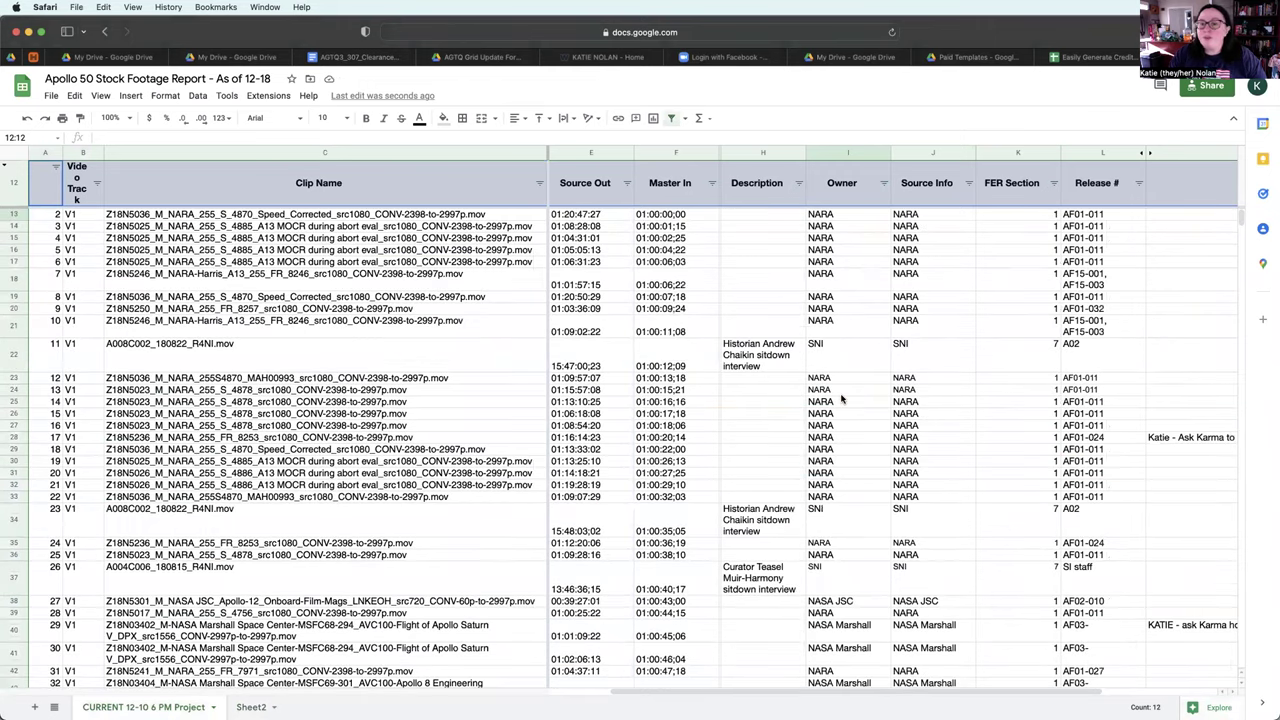
Step: In Sheet2 A1, enter =unique('CURRENT 12-10 6 PM Project'!I13:I) to list each owner once
click(252, 708)
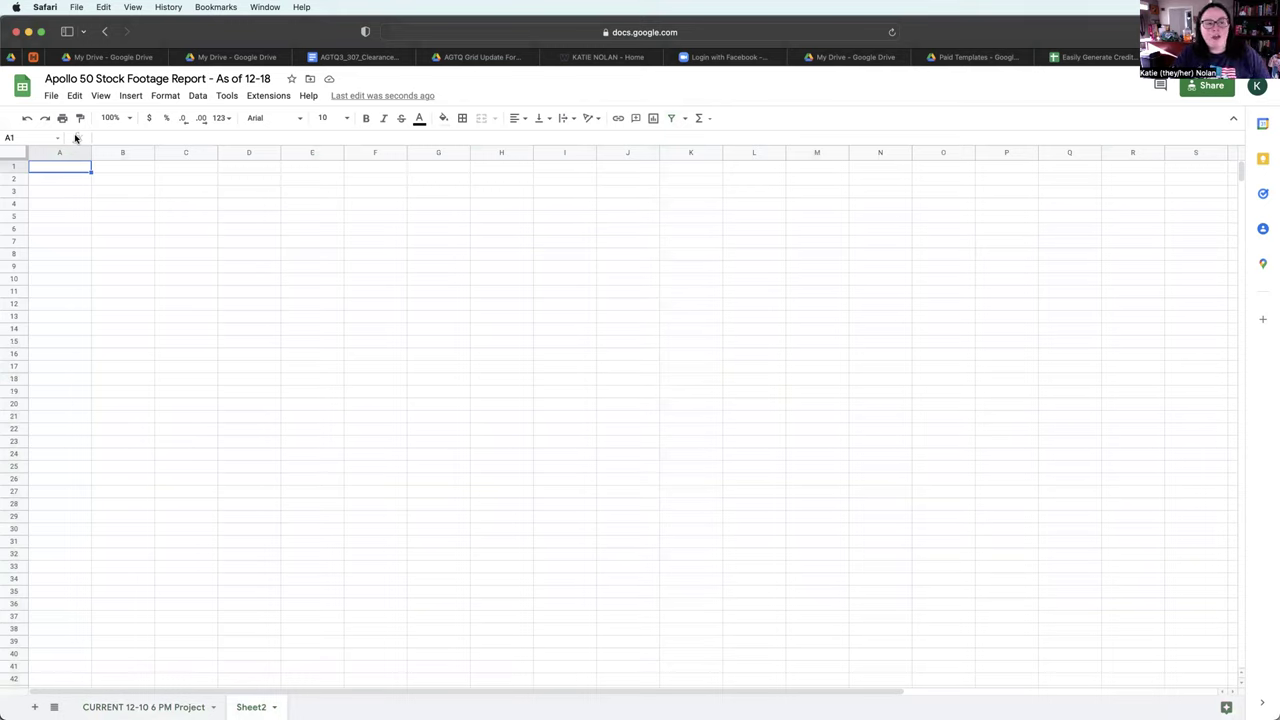
text(=unique()
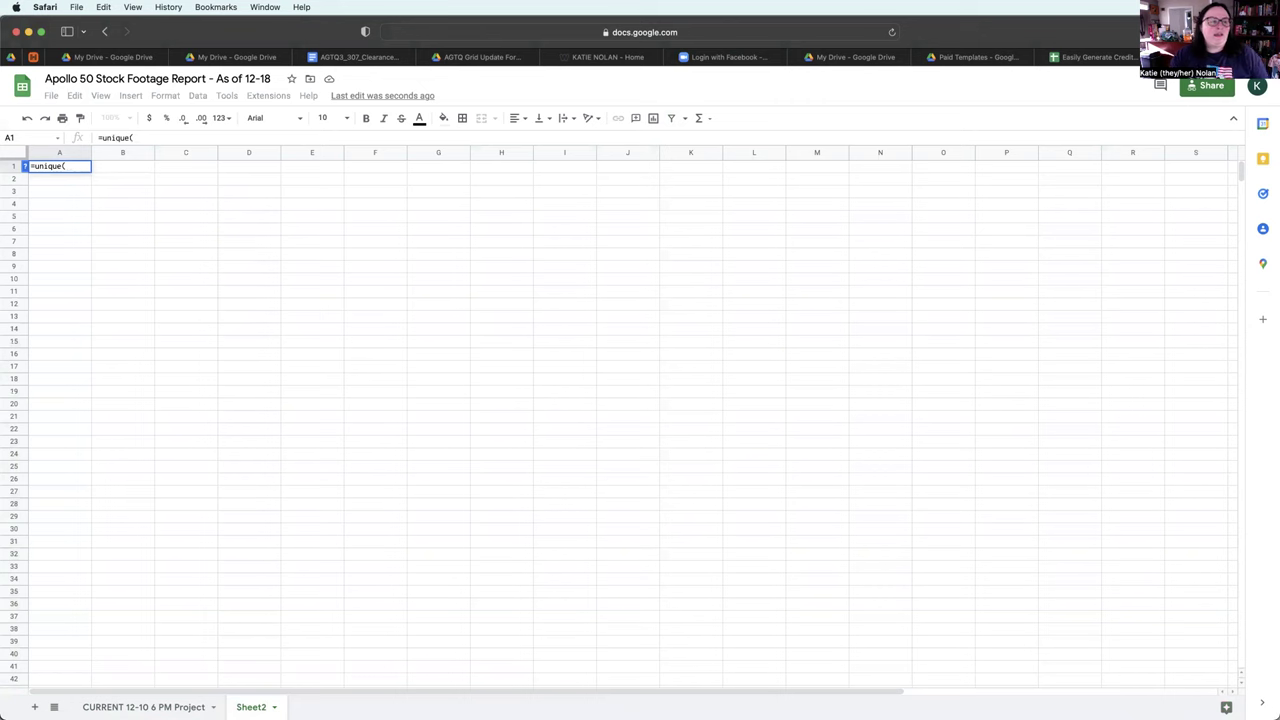
click(150, 707)
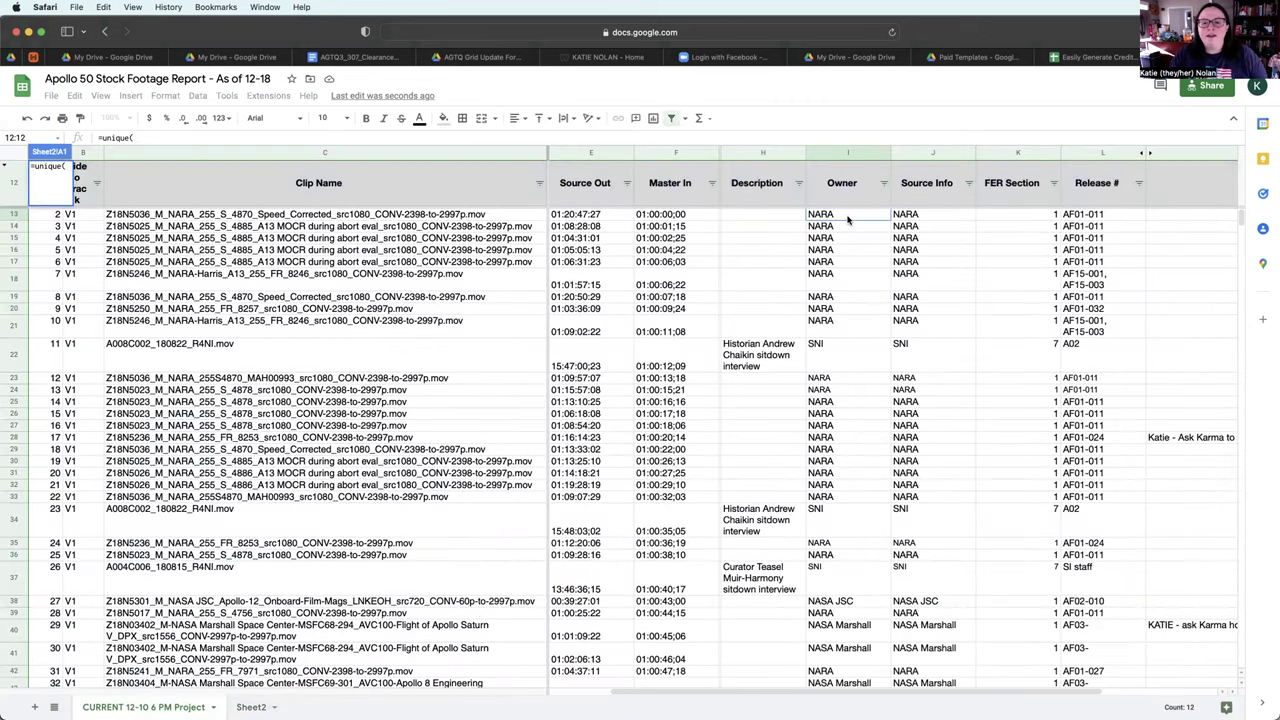
click(848, 220)
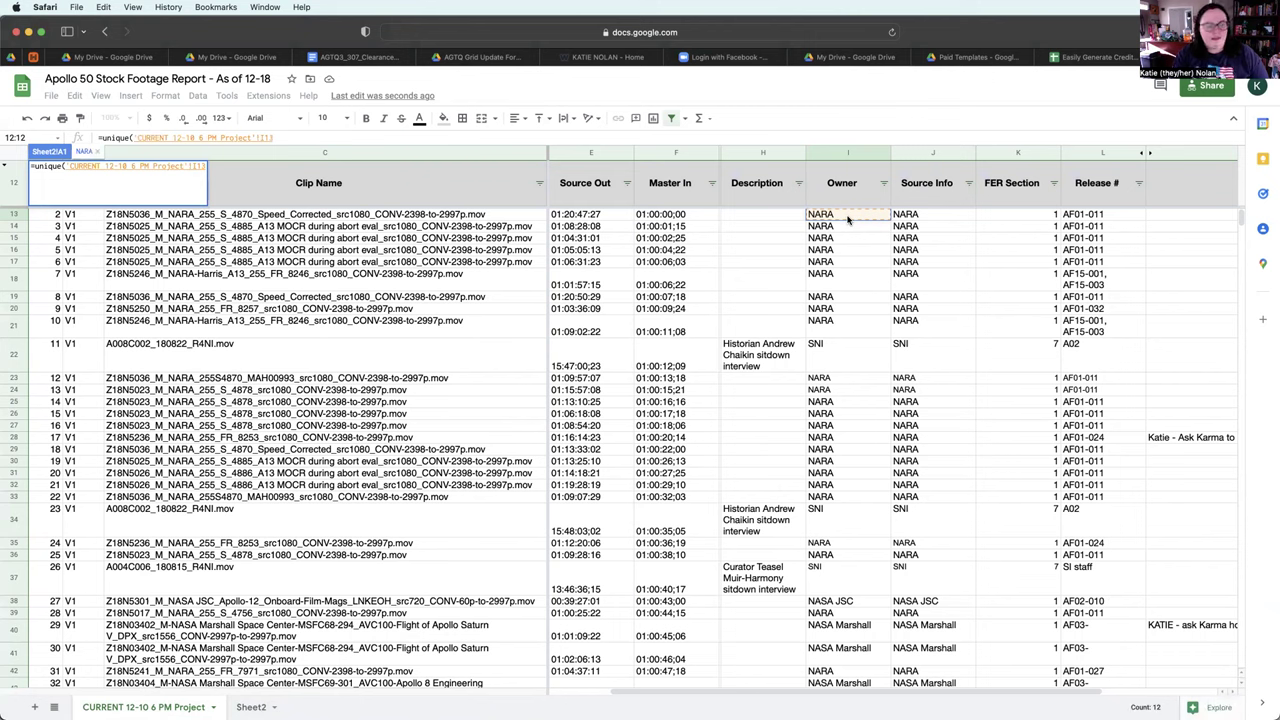
text(:)
text(O)
key(BackSpace)
key(BackSpace)
key(BackSpace)
text(:I)
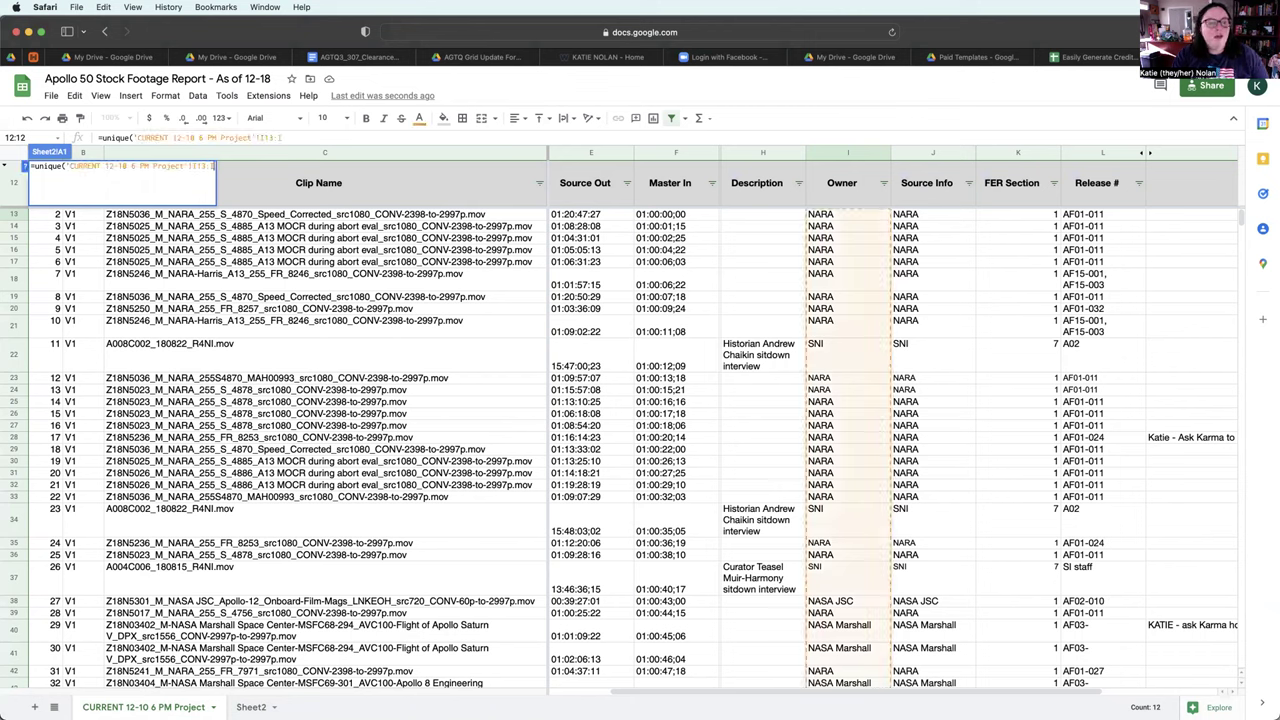
text())
key(Return)
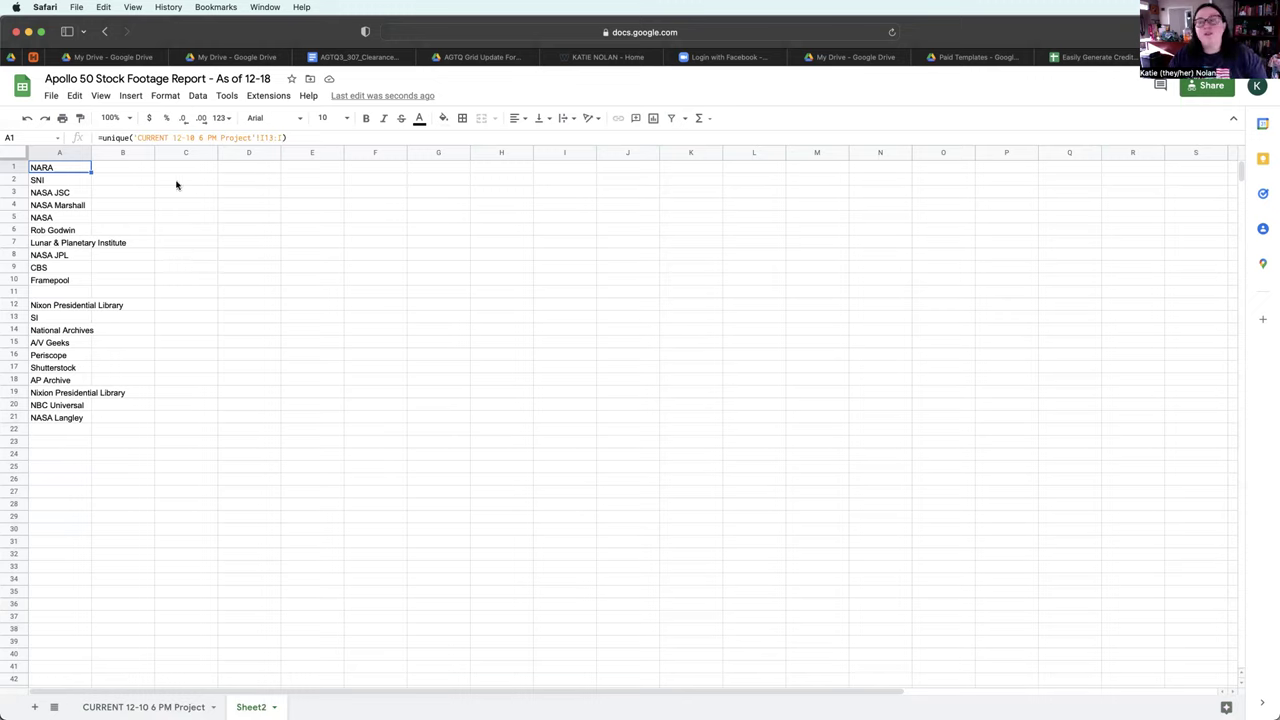
Step: Wrap the A1 formula in SORT so owners run alphabetically from A/V Geeks to SNI
double_click(43, 168)
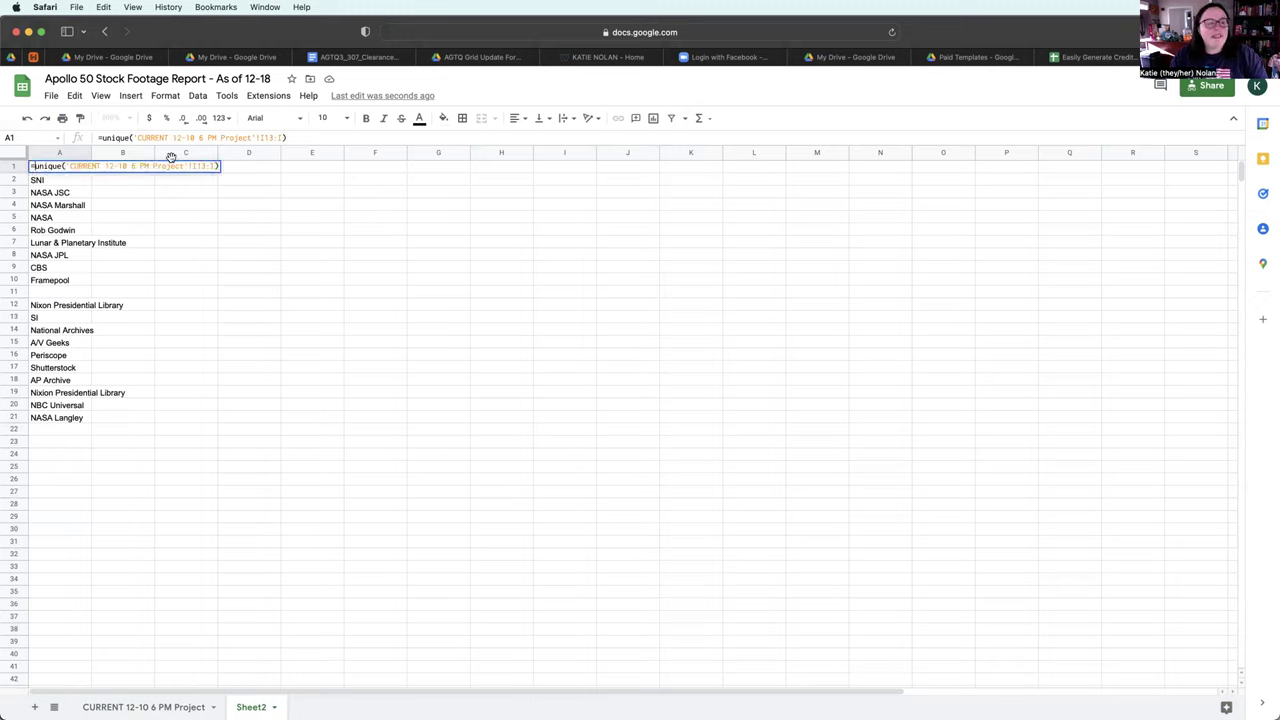
click(34, 166)
text(sort()
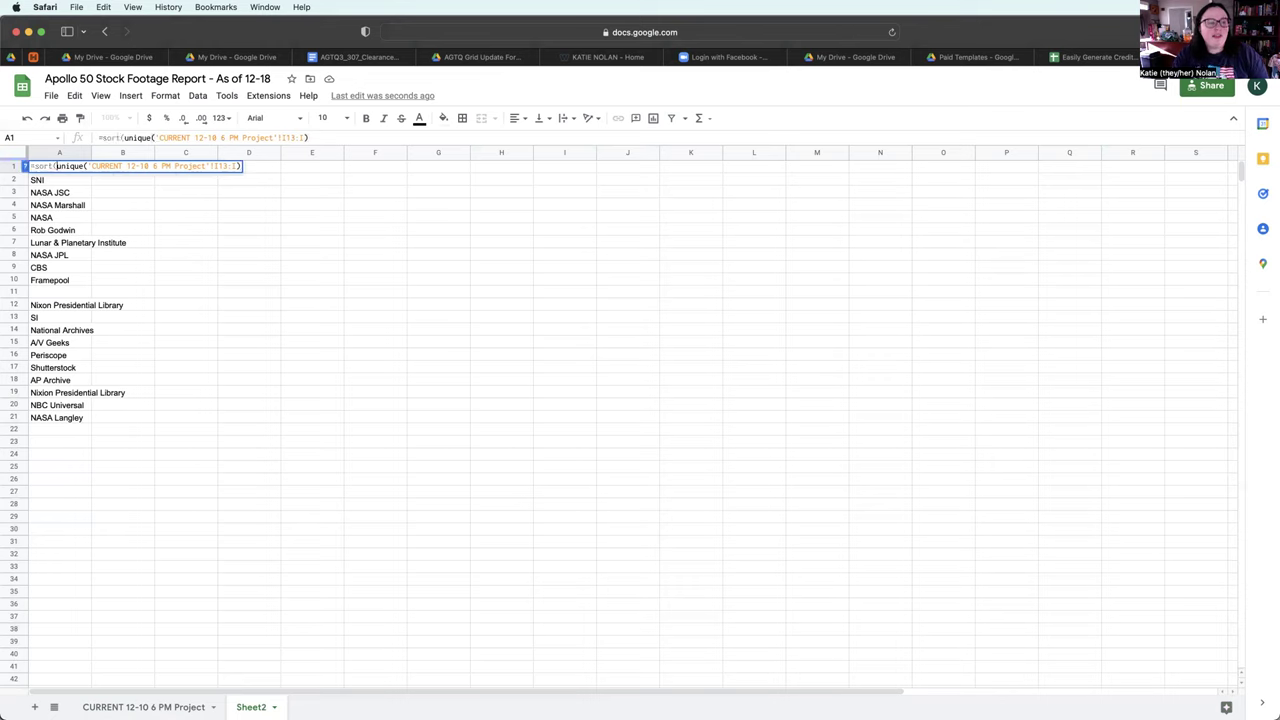
key(Return)
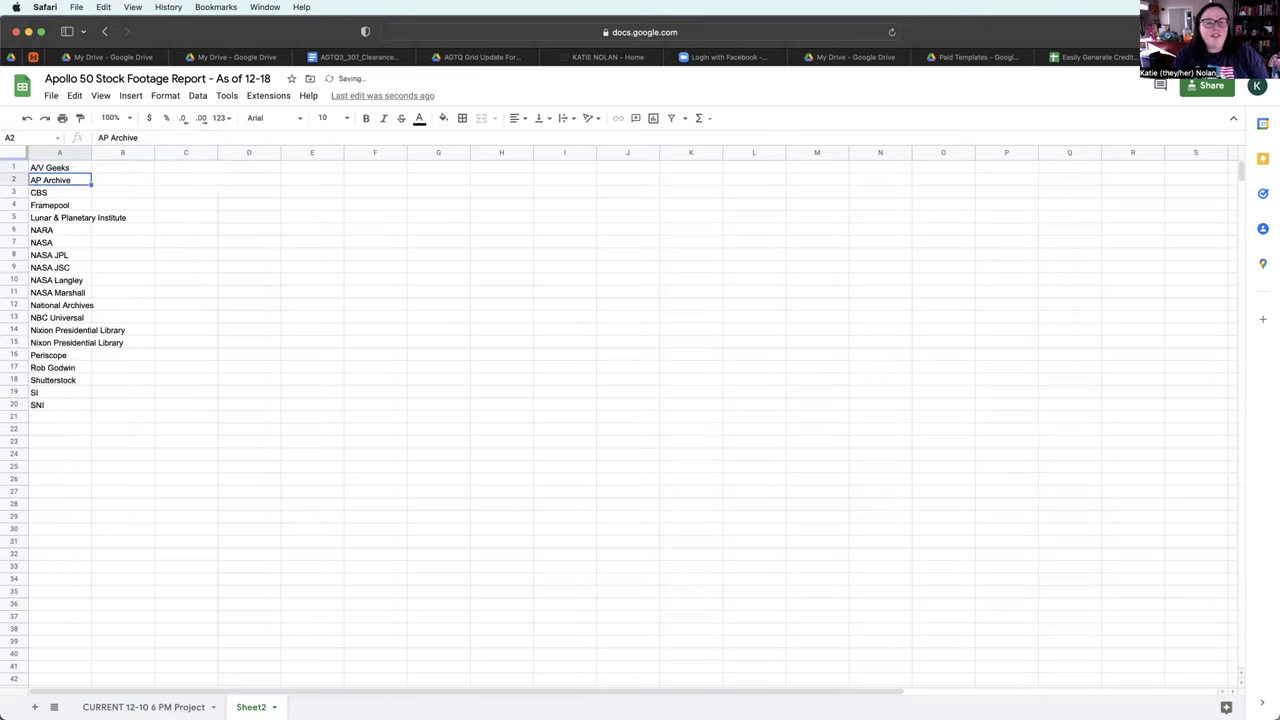
click(60, 330)
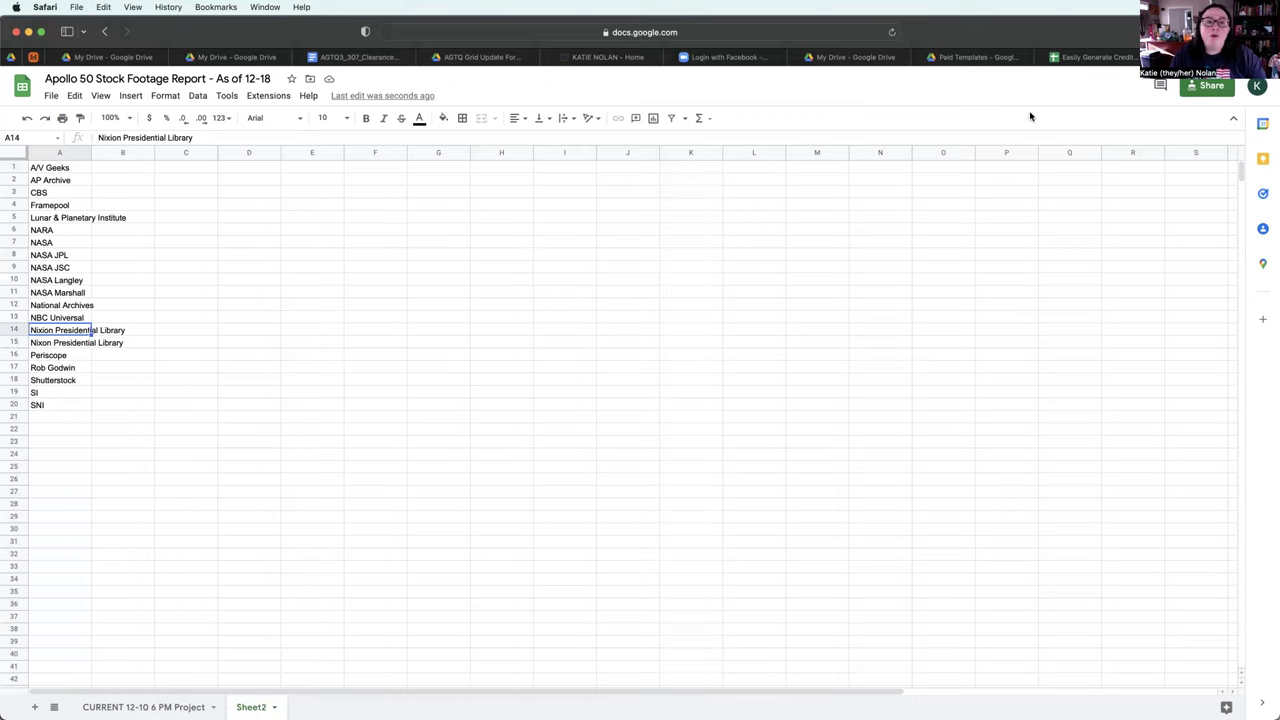
Step: Open the Easily Generate Credits spreadsheet's Copy of Sheet1 tab and review its track list
click(1083, 61)
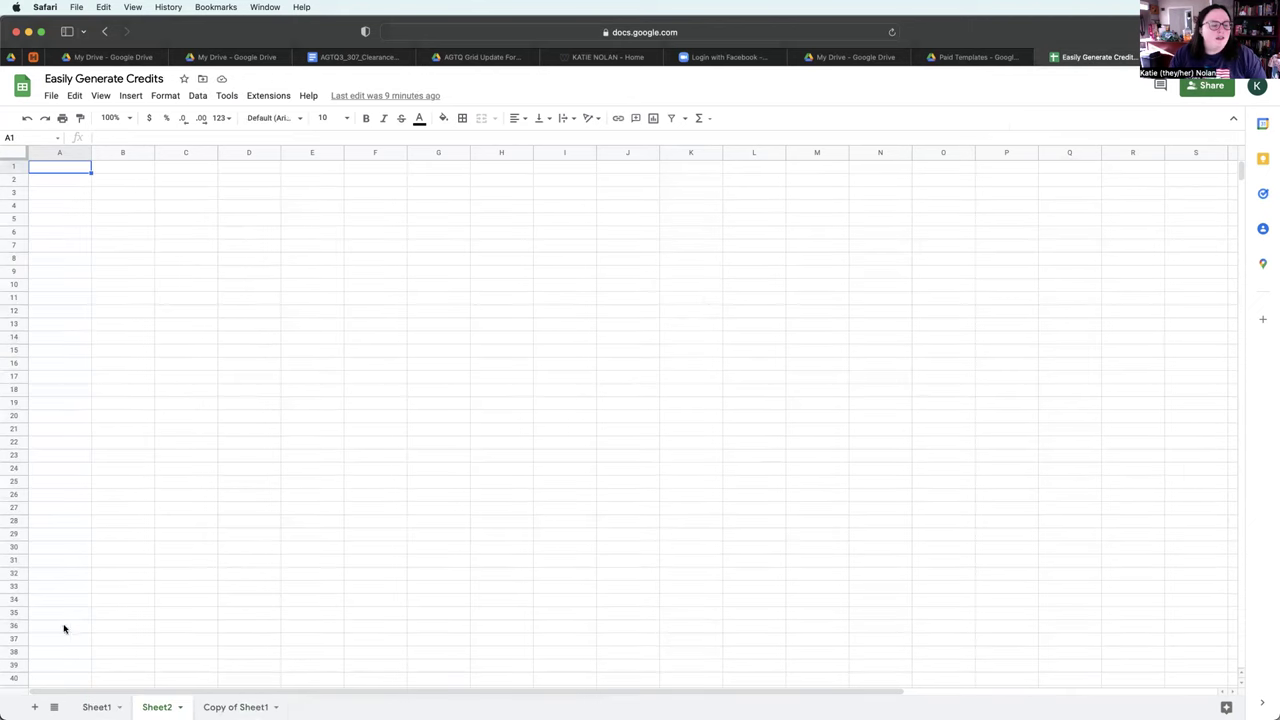
click(88, 708)
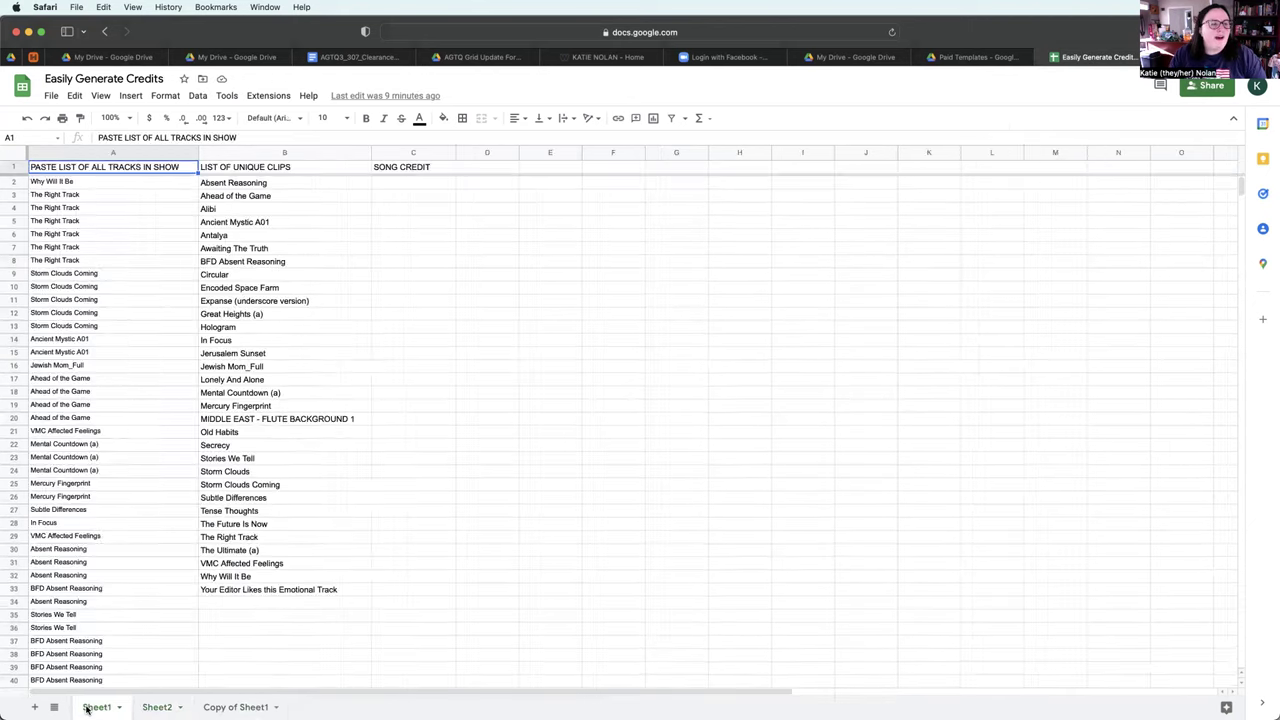
click(228, 707)
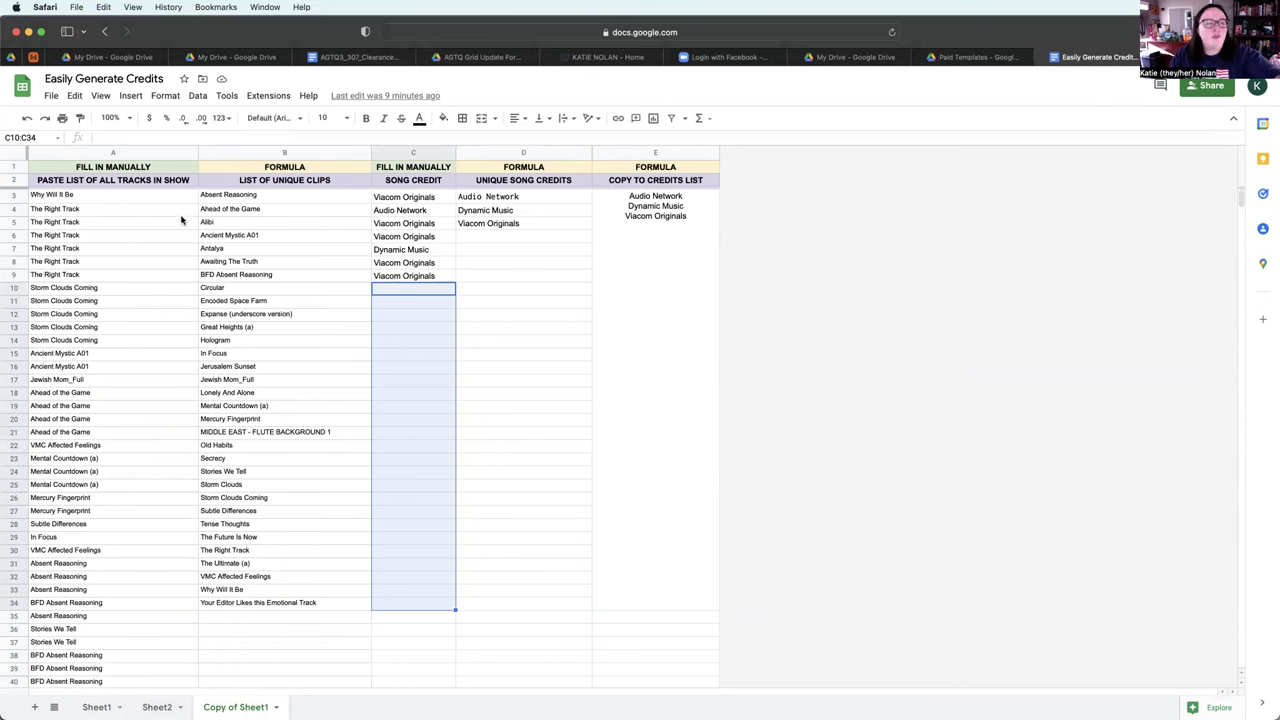
scroll(156, 291, down, 10)
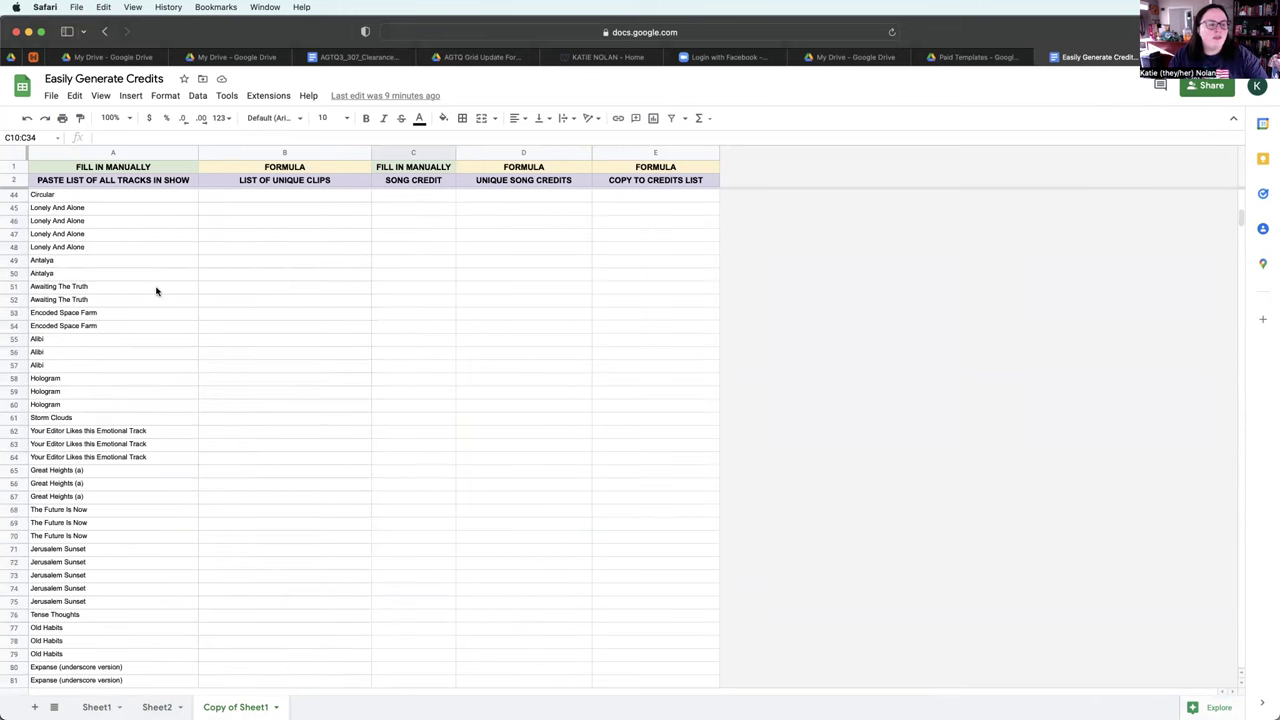
scroll(156, 291, up, 10)
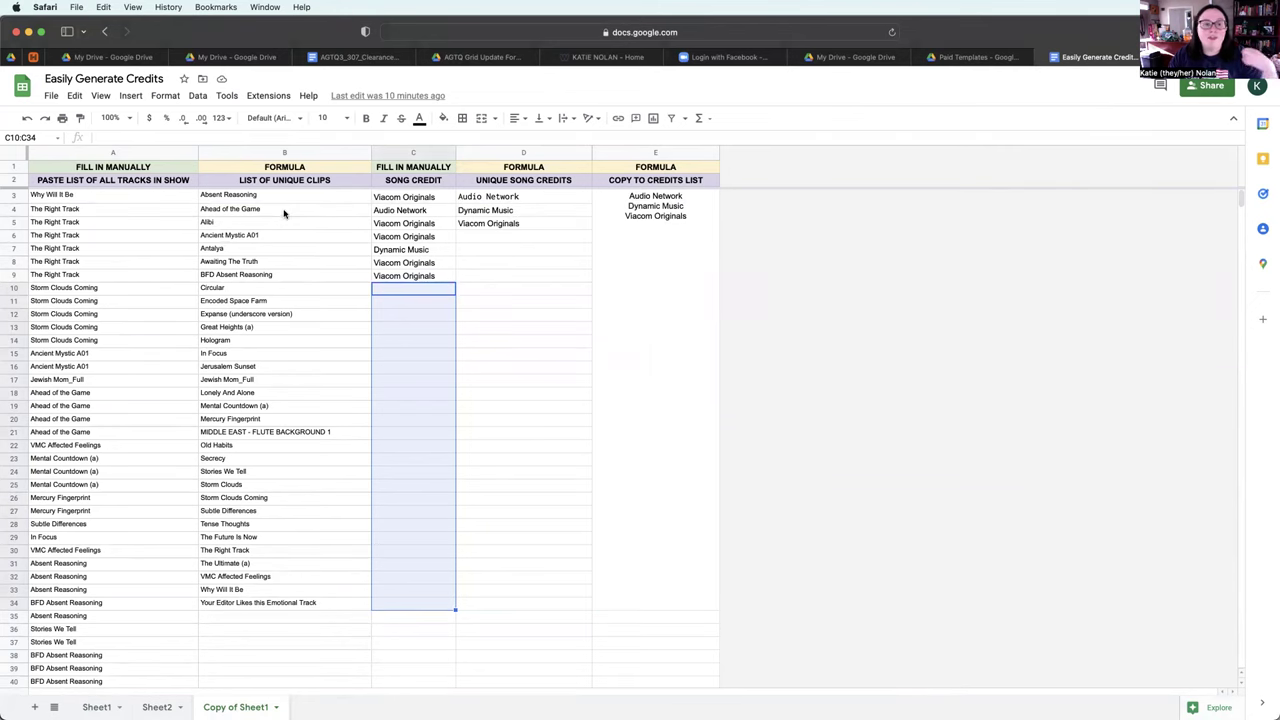
Step: Enter song credits Viacom Originals, Exampleton! and More Exampleton! in C10–C12, then check columns D and E
click(422, 207)
click(399, 294)
text(Viacom Originals)
key(Return)
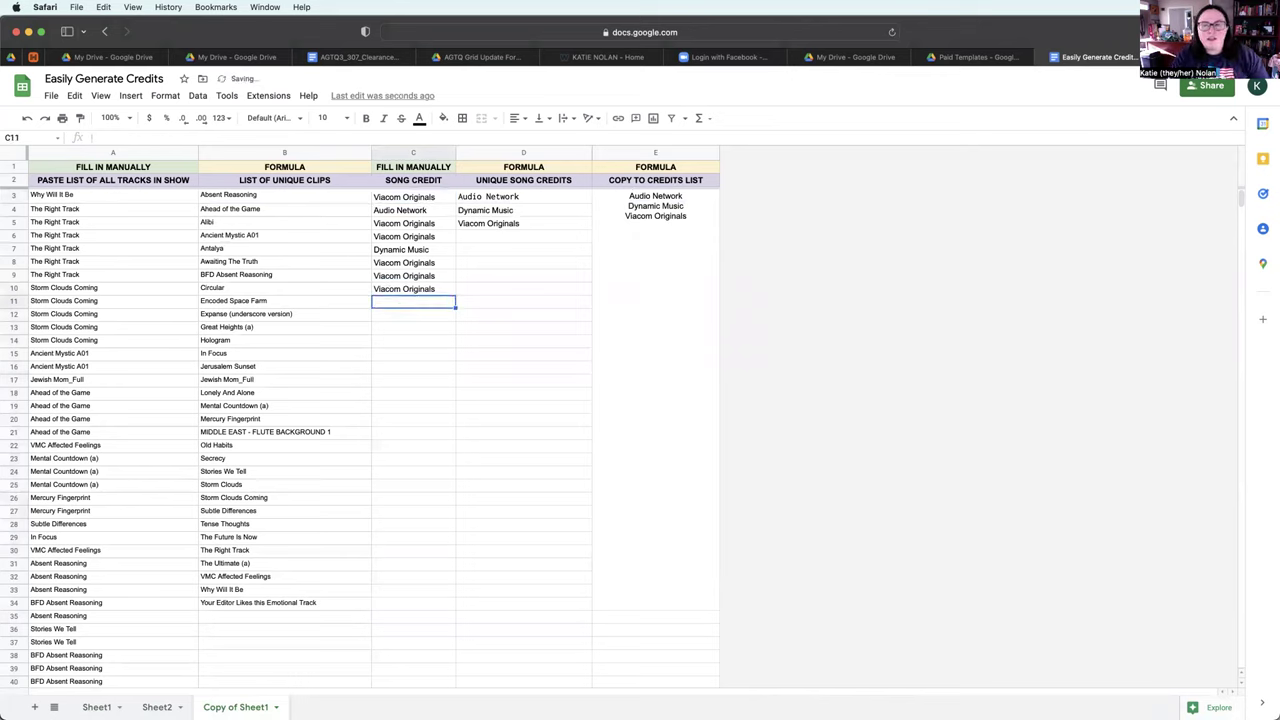
text(o)
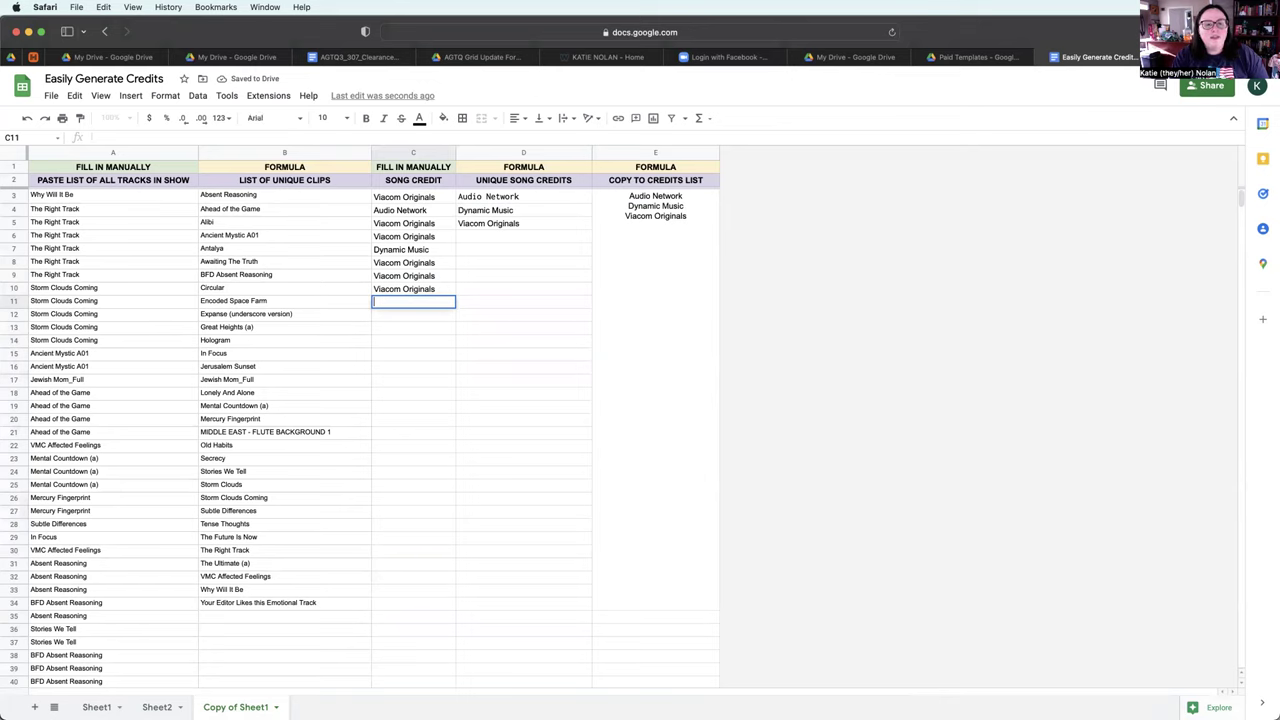
text(!)
key(Return)
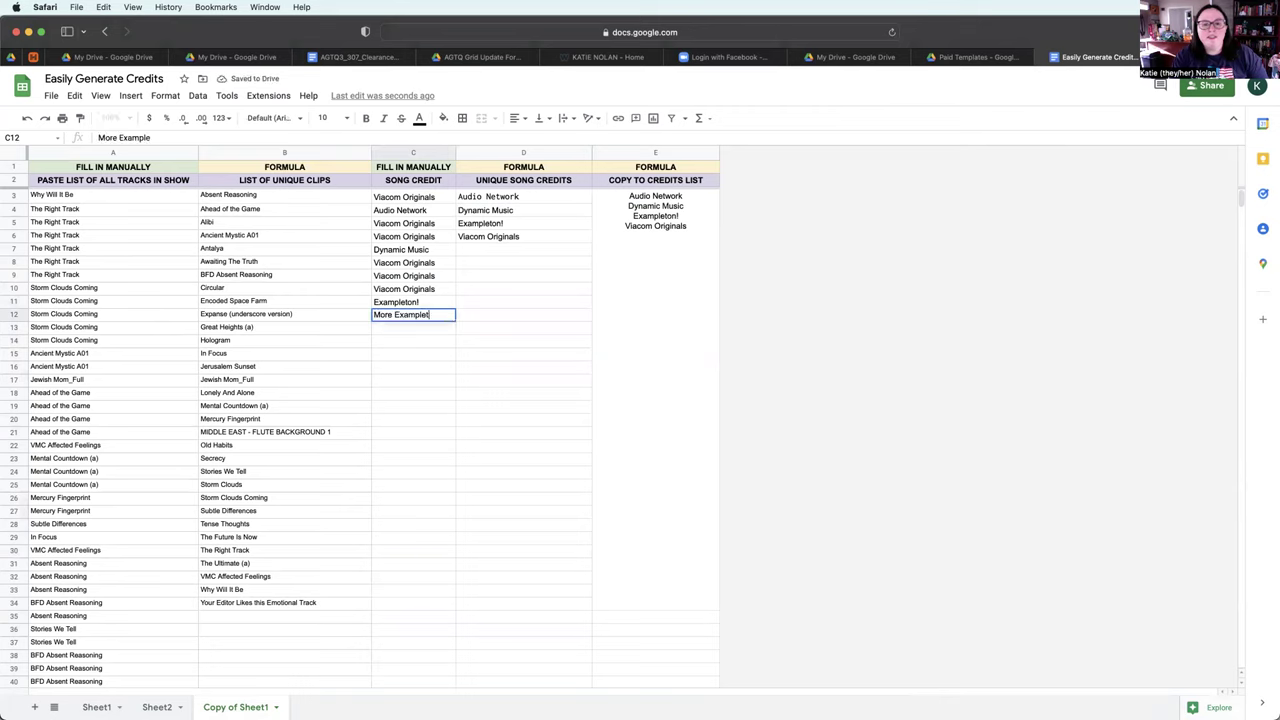
key(Return)
click(560, 223)
click(647, 222)
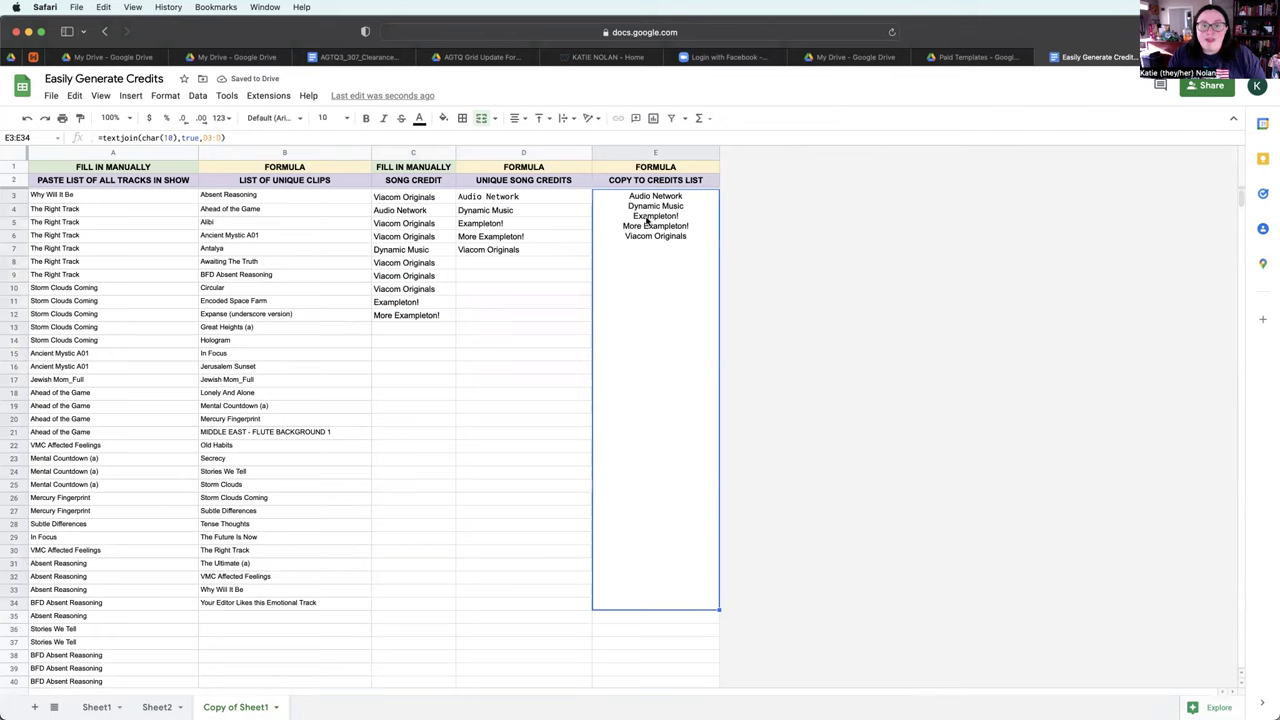